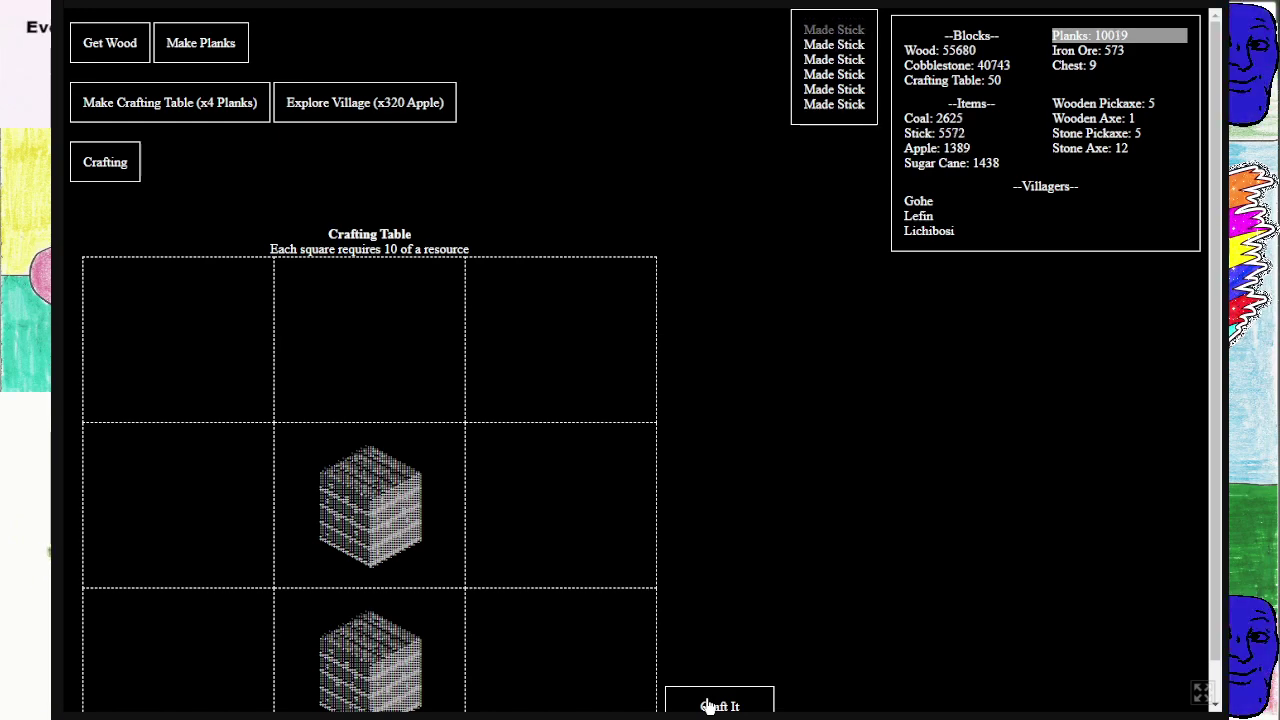
Craft 56 batches of sticks from planks, pushing Sticks past 6000 and Planks under 7700
left_click(708, 706)
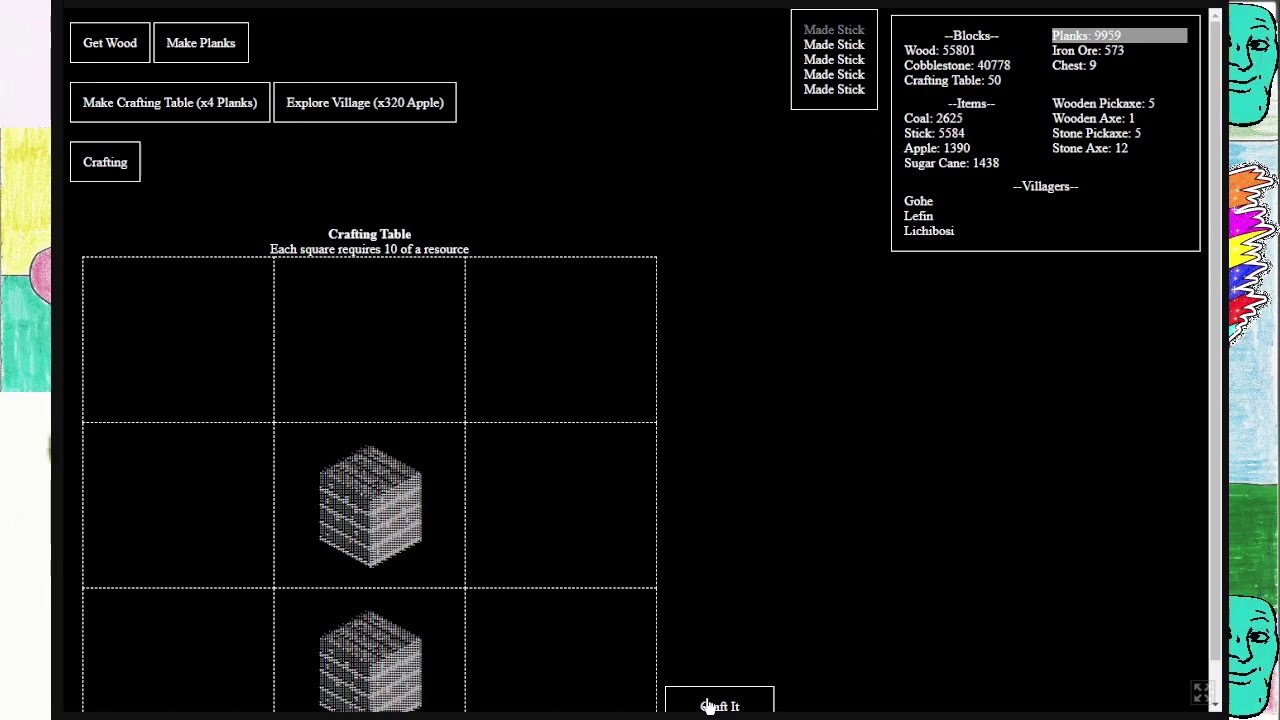
left_click(708, 706)
left_click(708, 706)
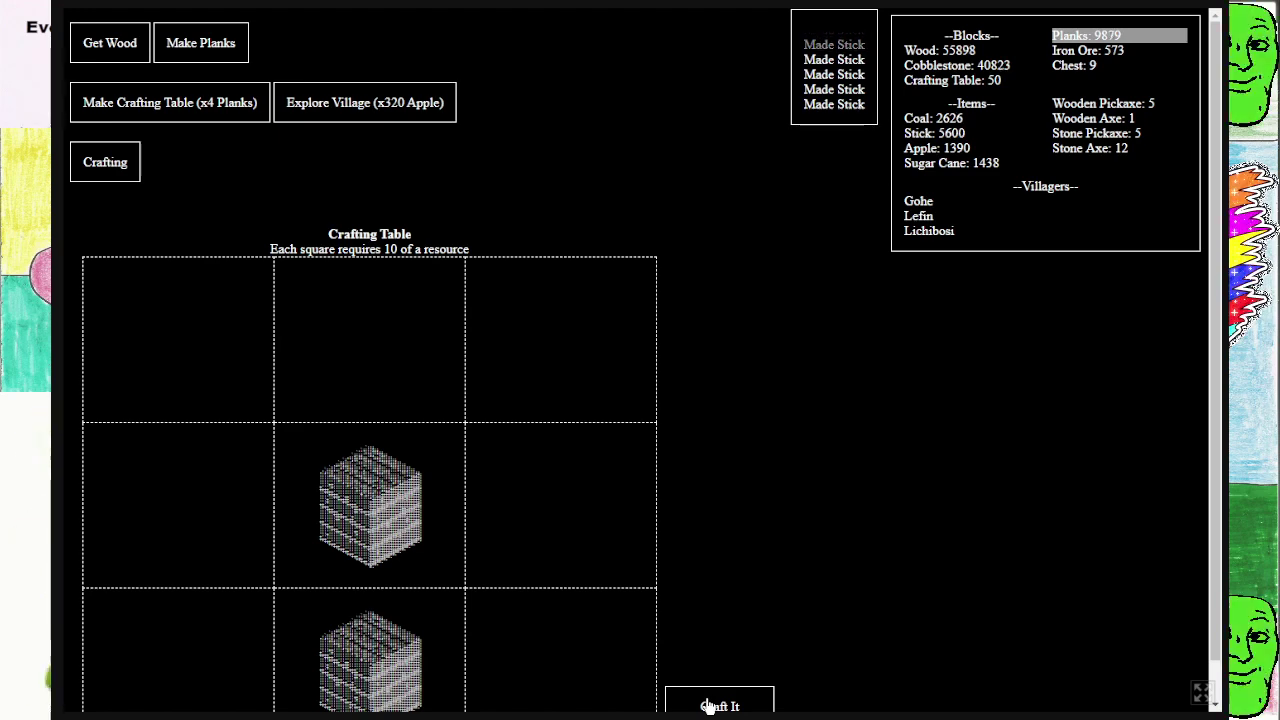
left_click(708, 706)
left_click(708, 706)
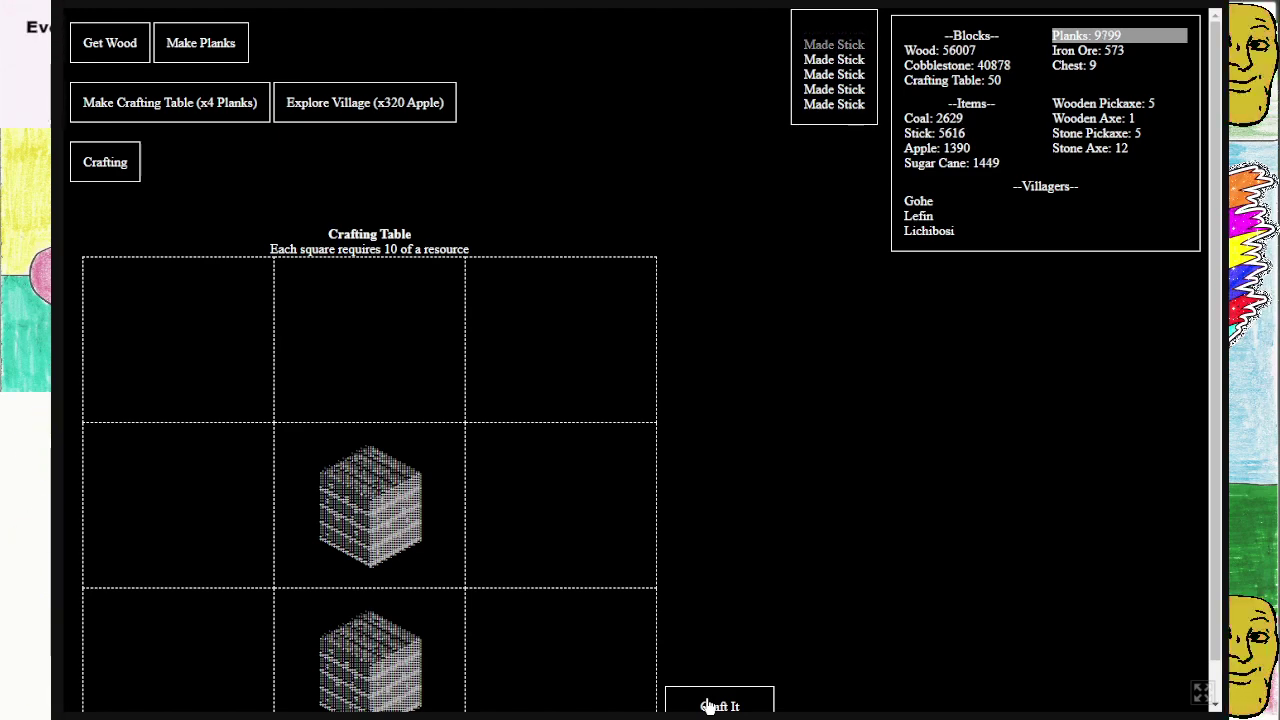
left_click(708, 706)
left_click(708, 706)
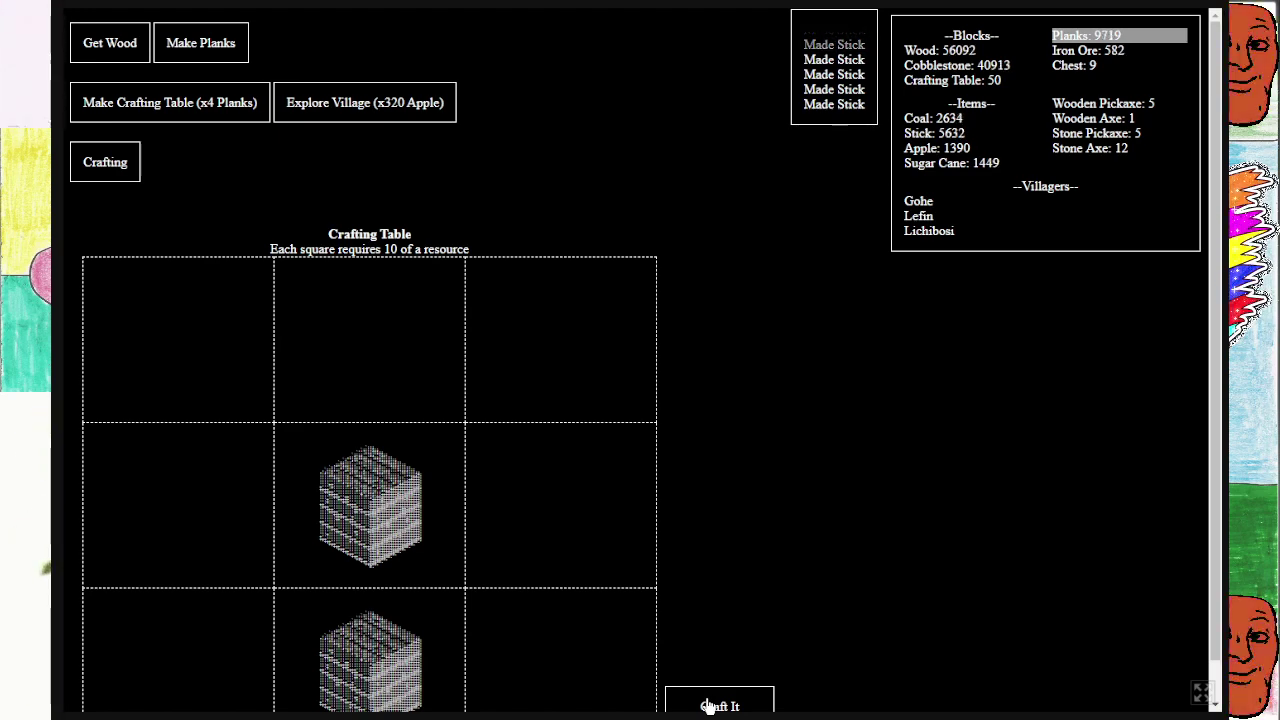
left_click(708, 706)
left_click(708, 706)
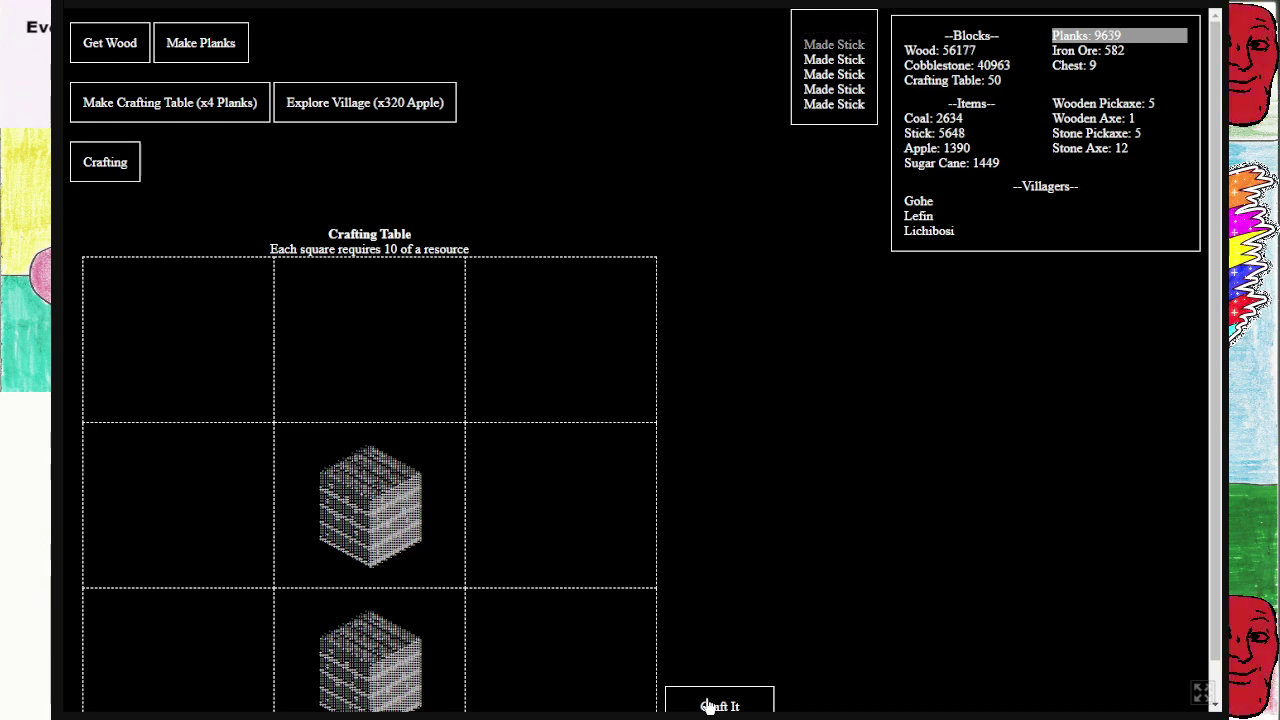
left_click(708, 706)
left_click(708, 706)
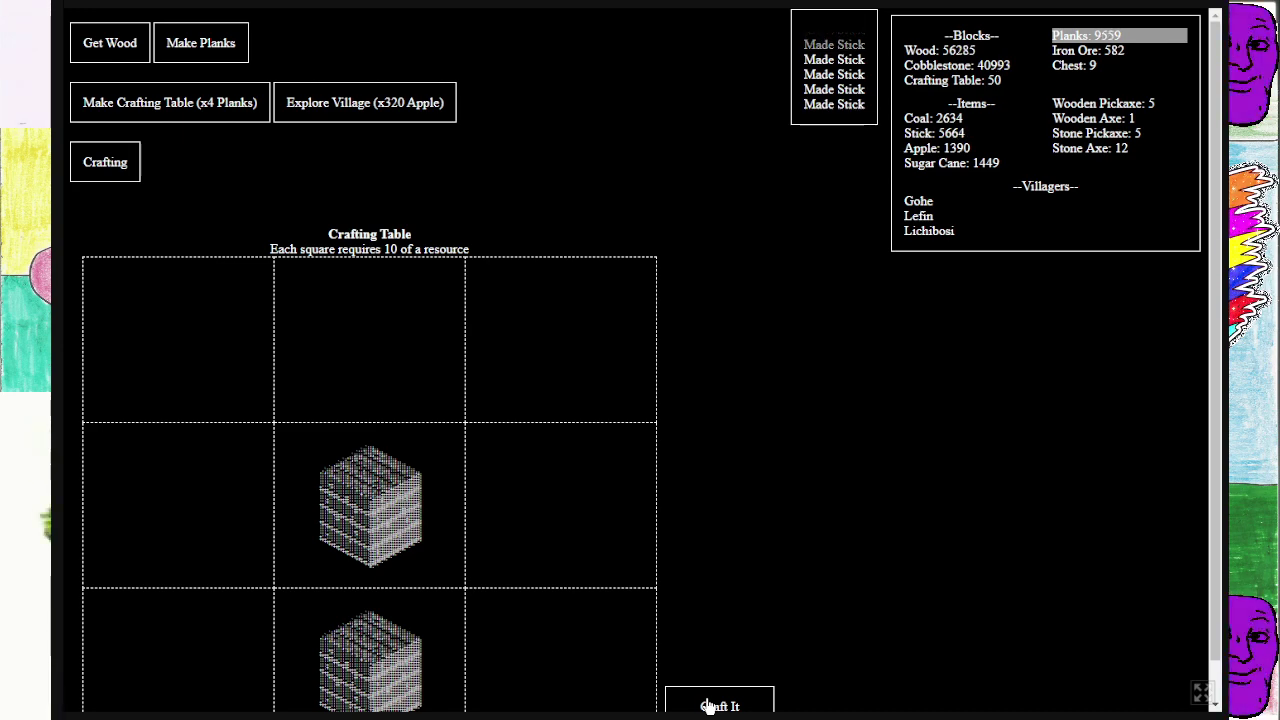
left_click(708, 706)
left_click(708, 706)
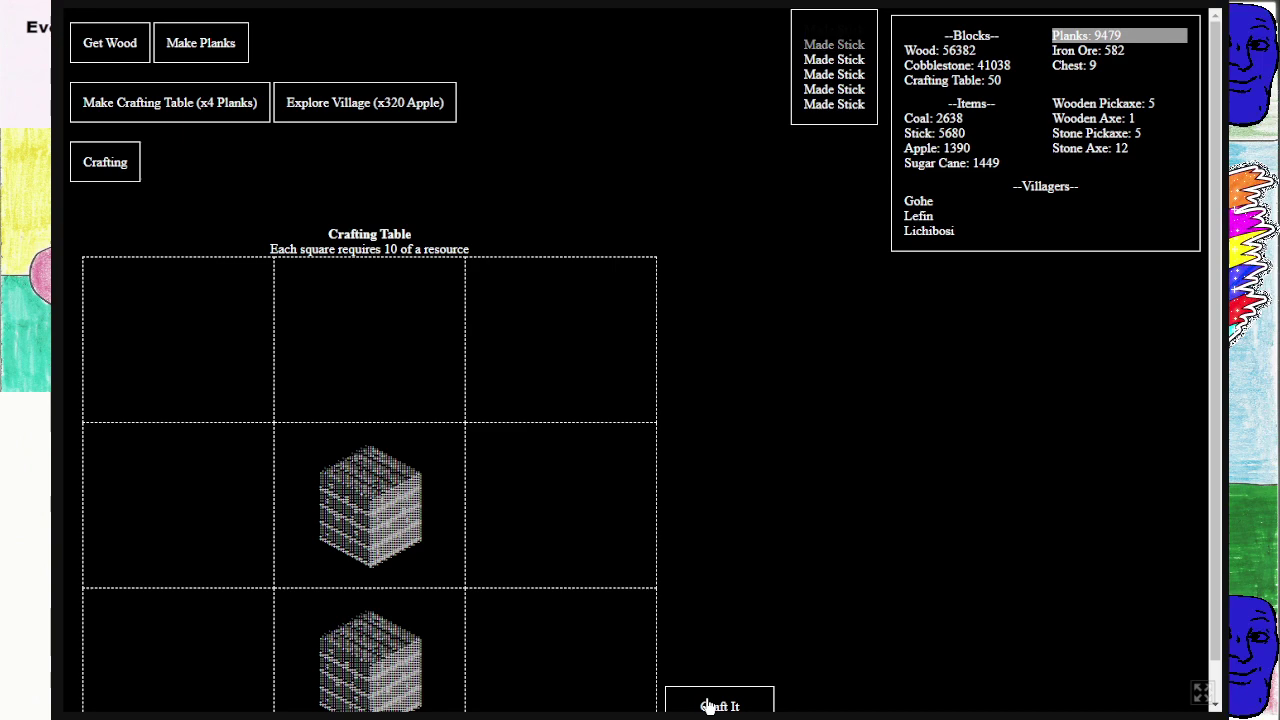
left_click(708, 706)
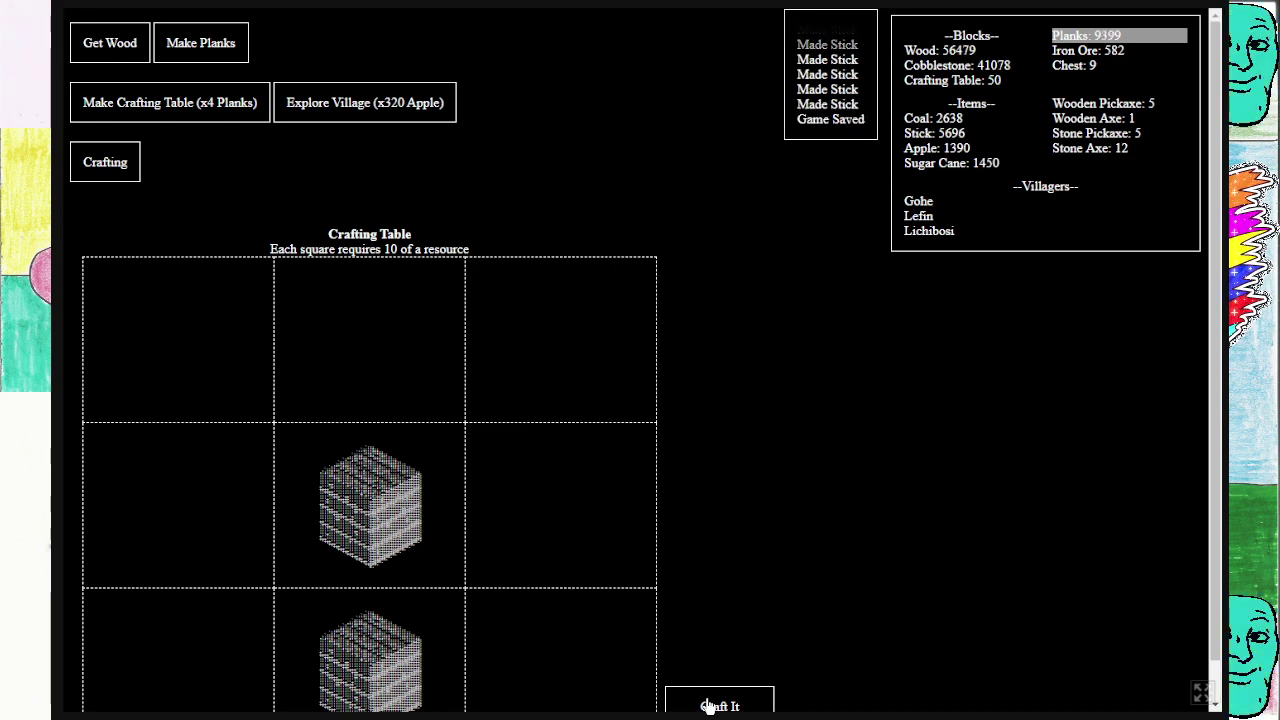
left_click(708, 706)
left_click(708, 706)
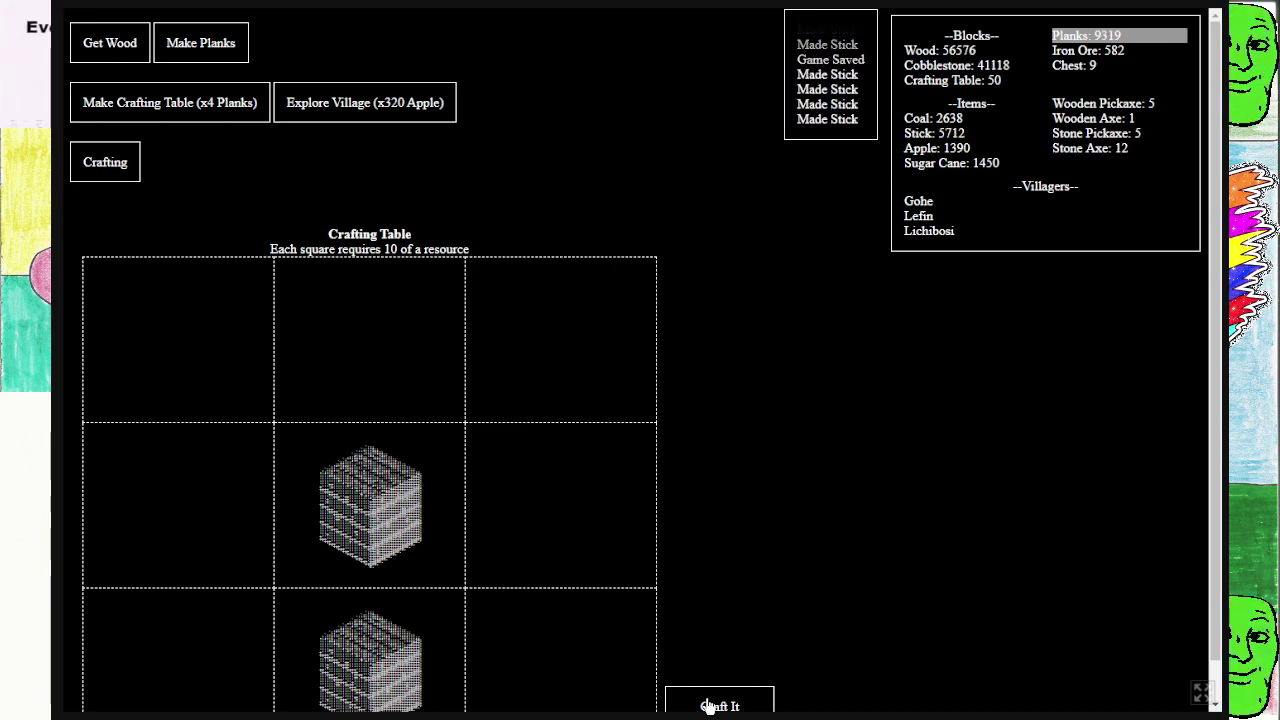
left_click(708, 706)
left_click(708, 706)
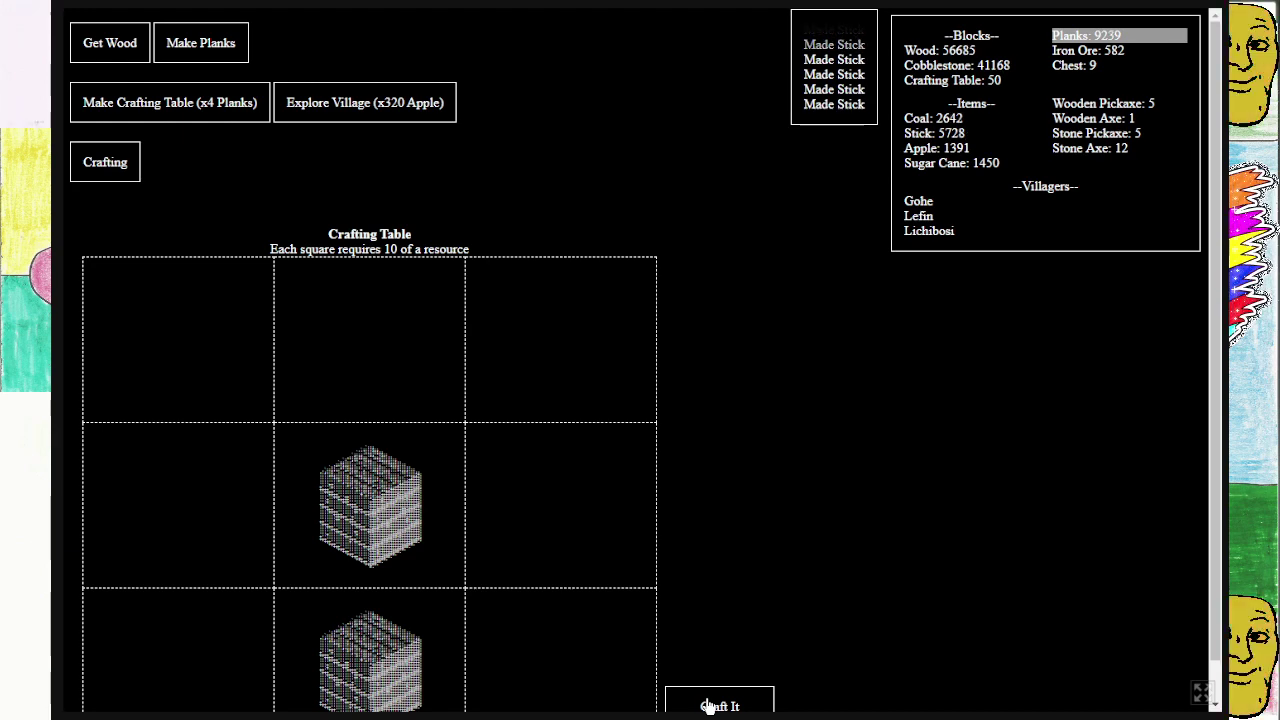
left_click(708, 706)
left_click(708, 706)
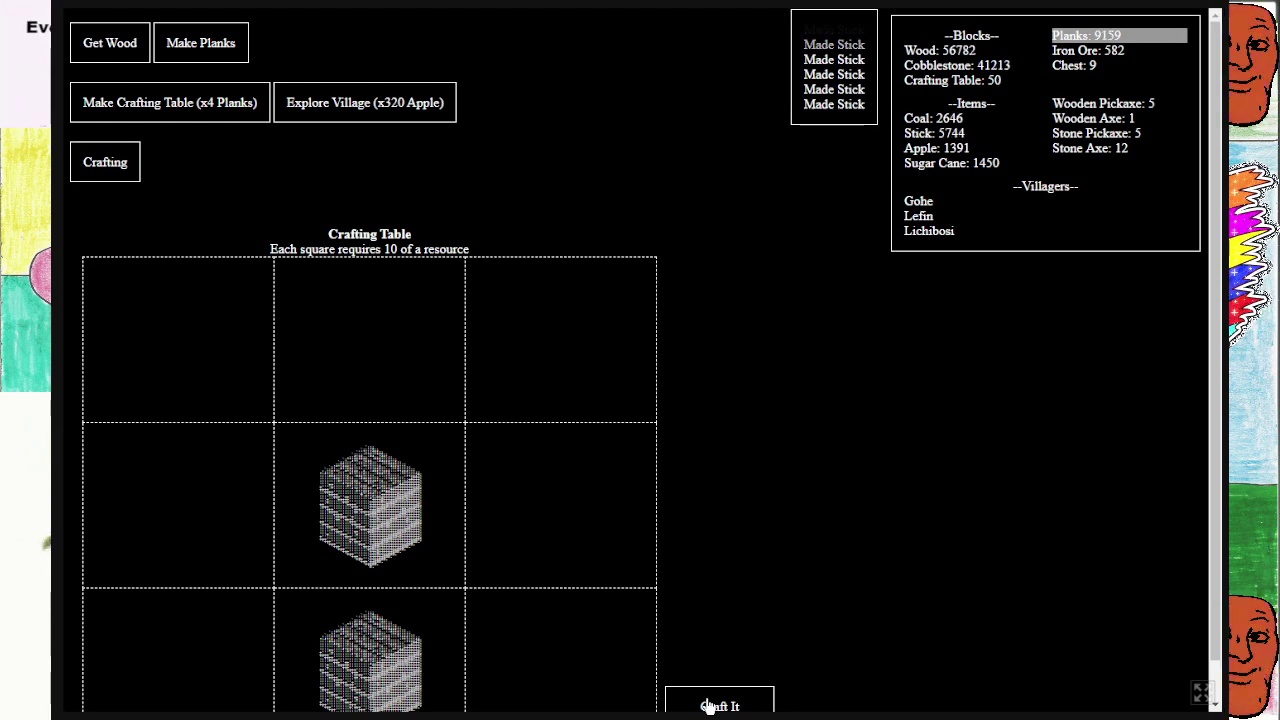
left_click(708, 706)
left_click(708, 706)
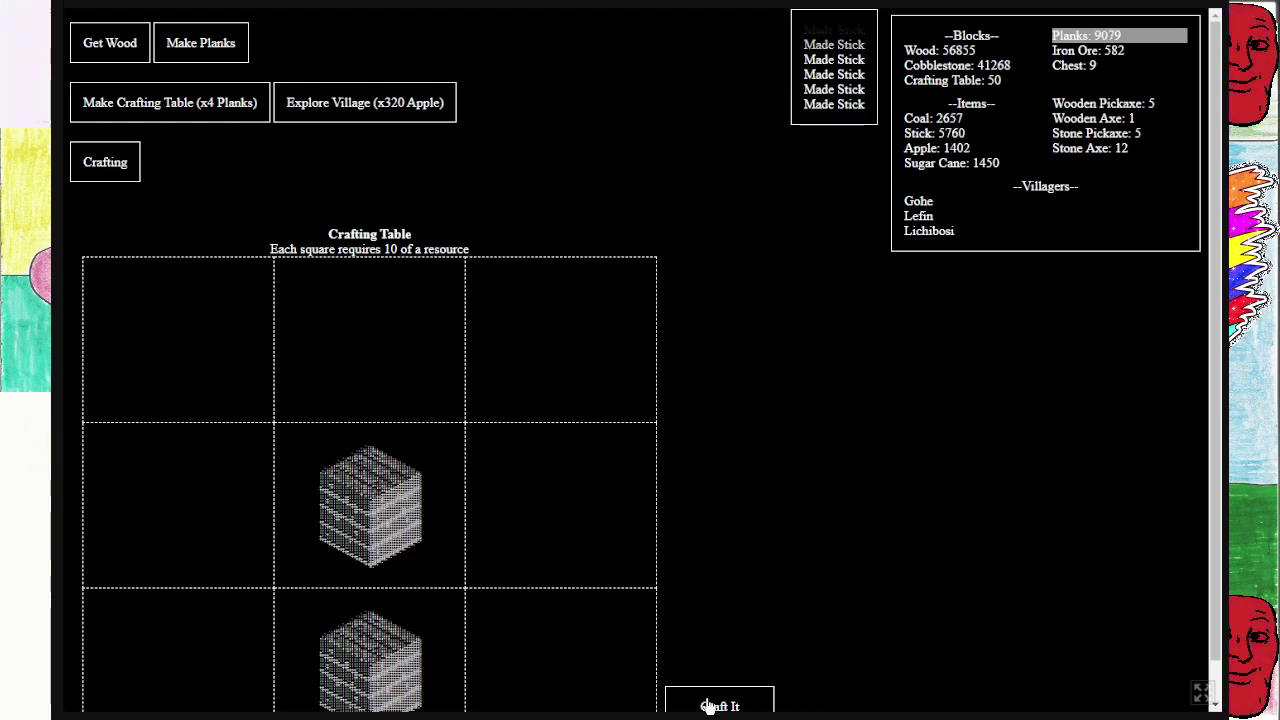
left_click(708, 706)
left_click(708, 706)
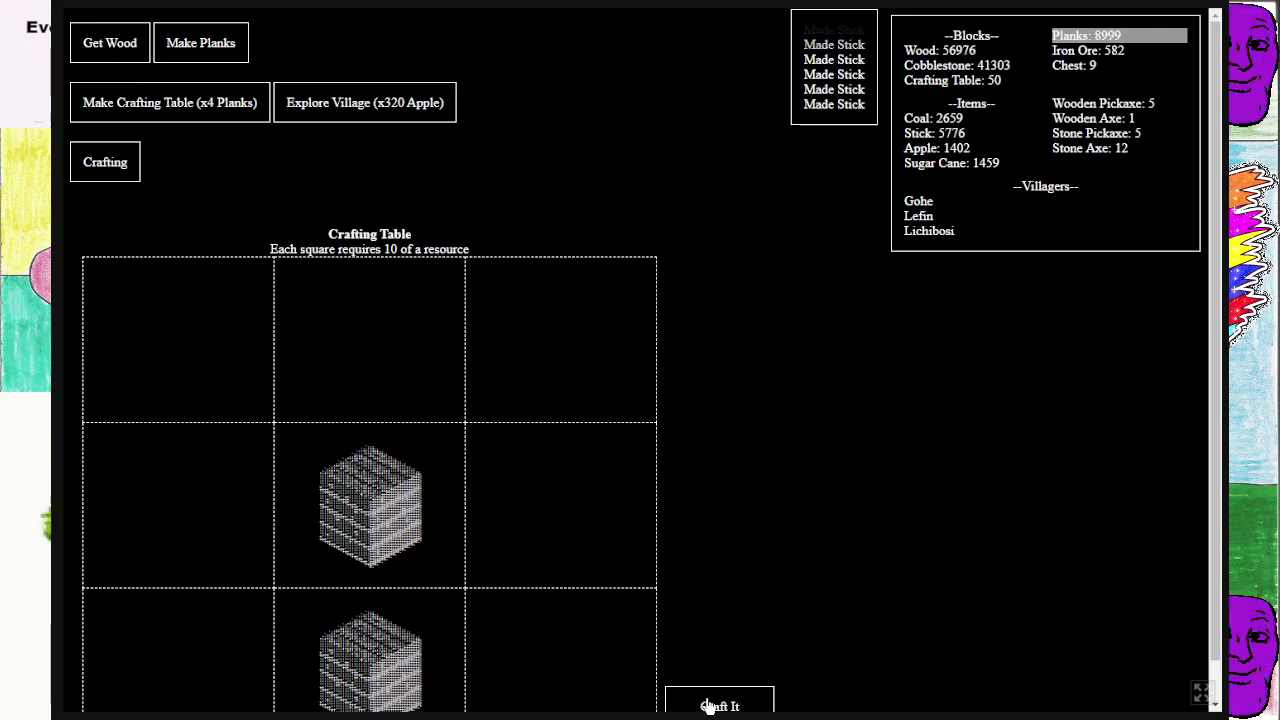
left_click(708, 706)
left_click(708, 706)
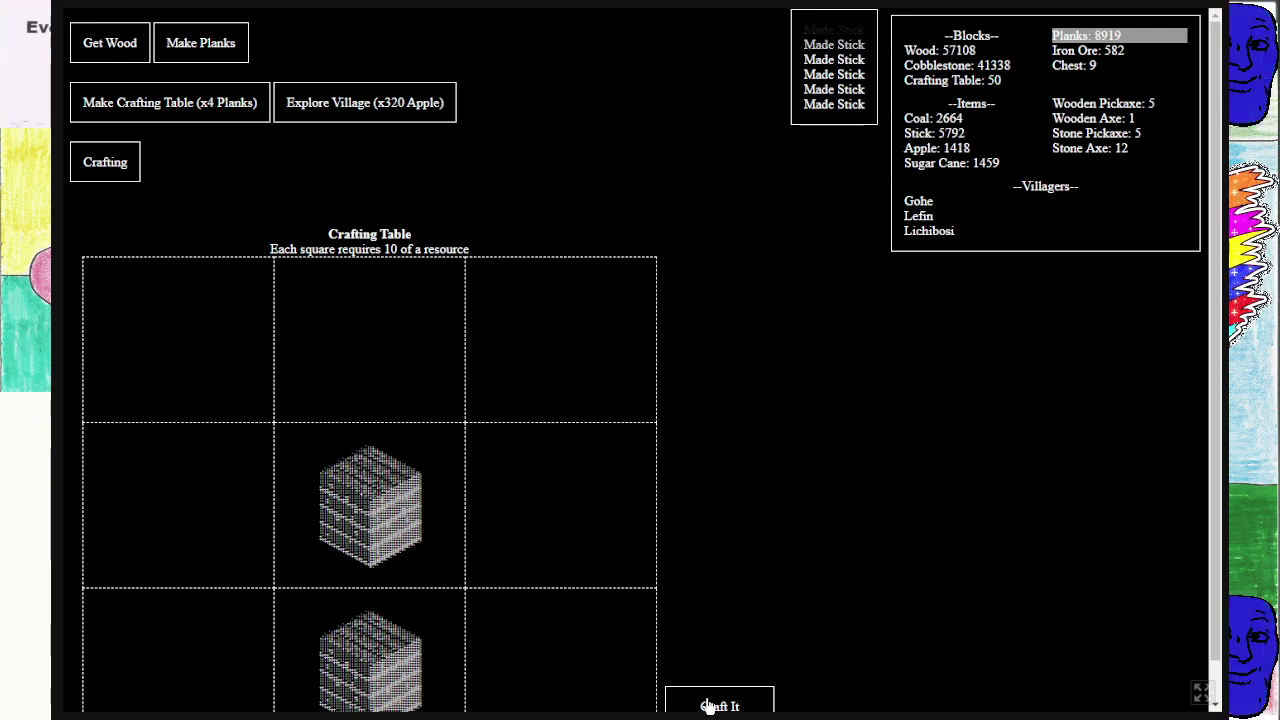
left_click(708, 706)
left_click(708, 706)
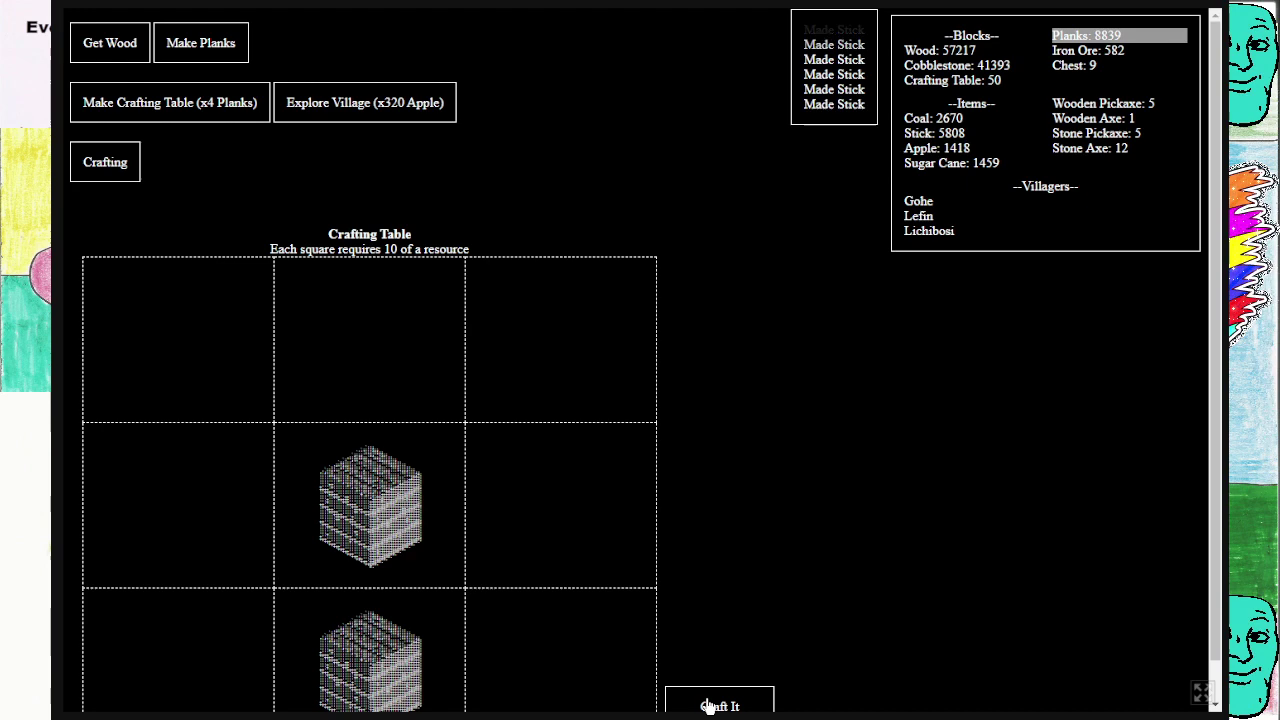
left_click(708, 706)
left_click(708, 706)
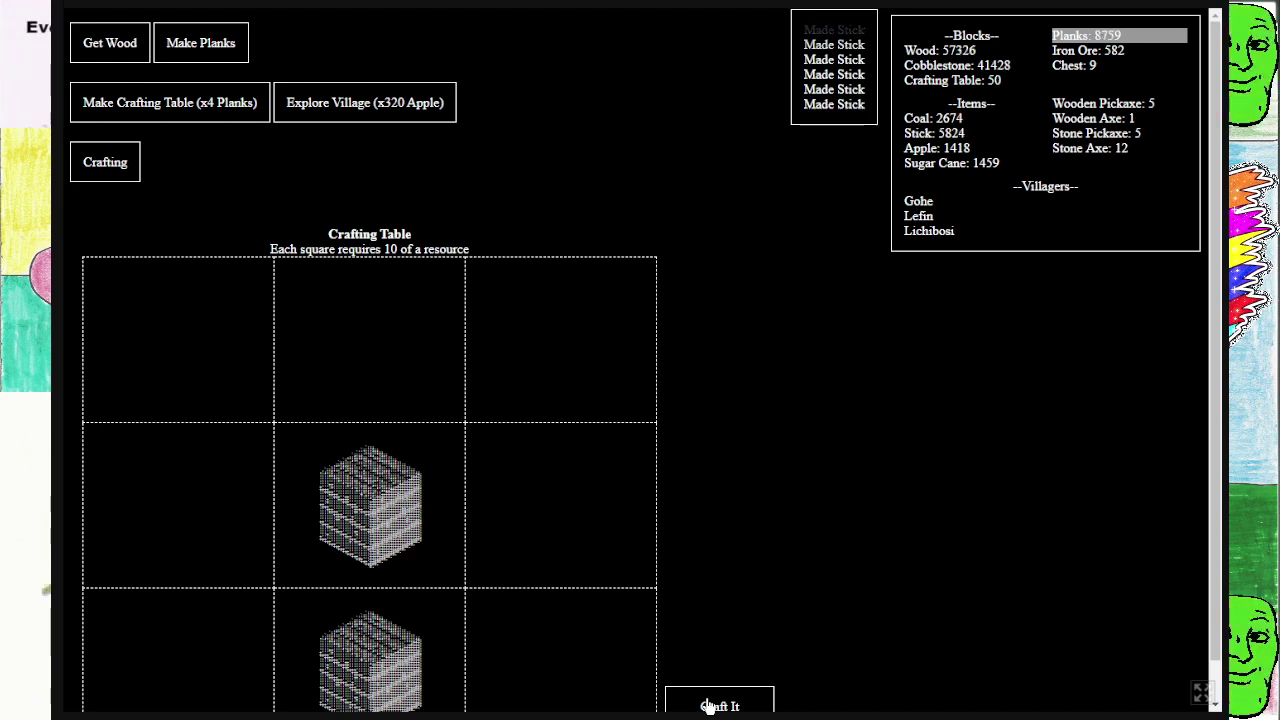
left_click(708, 706)
left_click(708, 706)
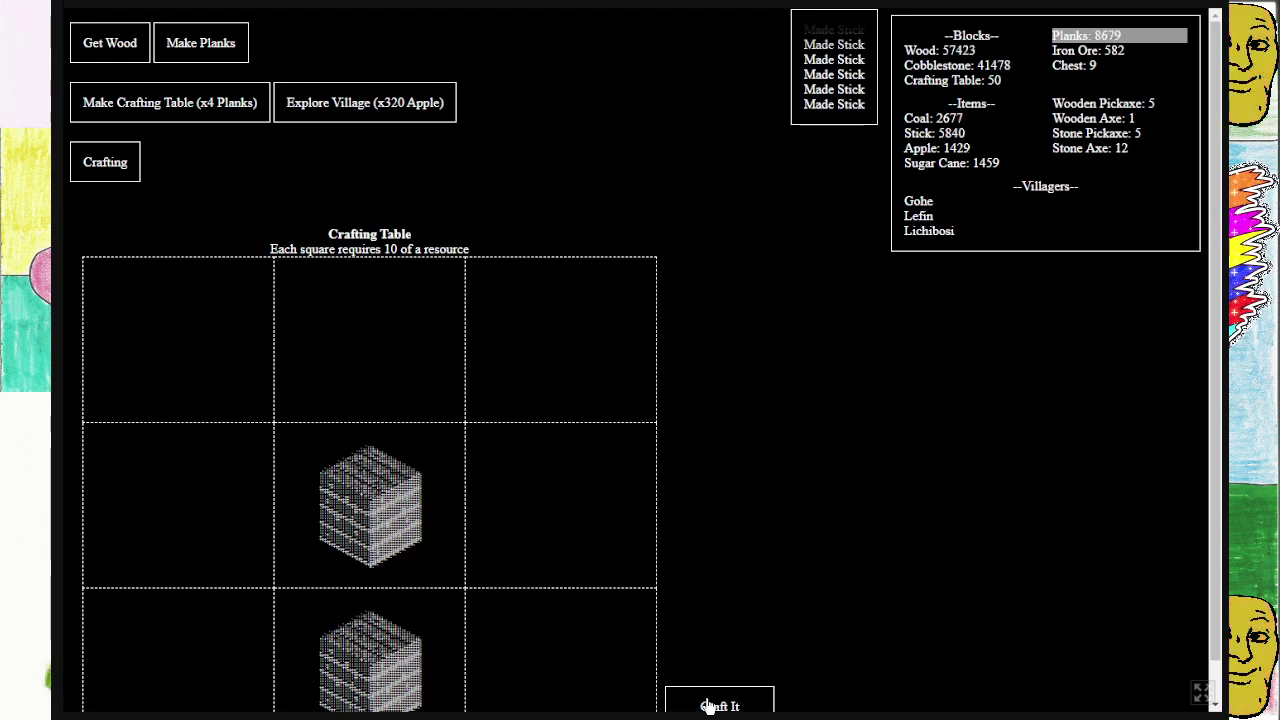
left_click(708, 706)
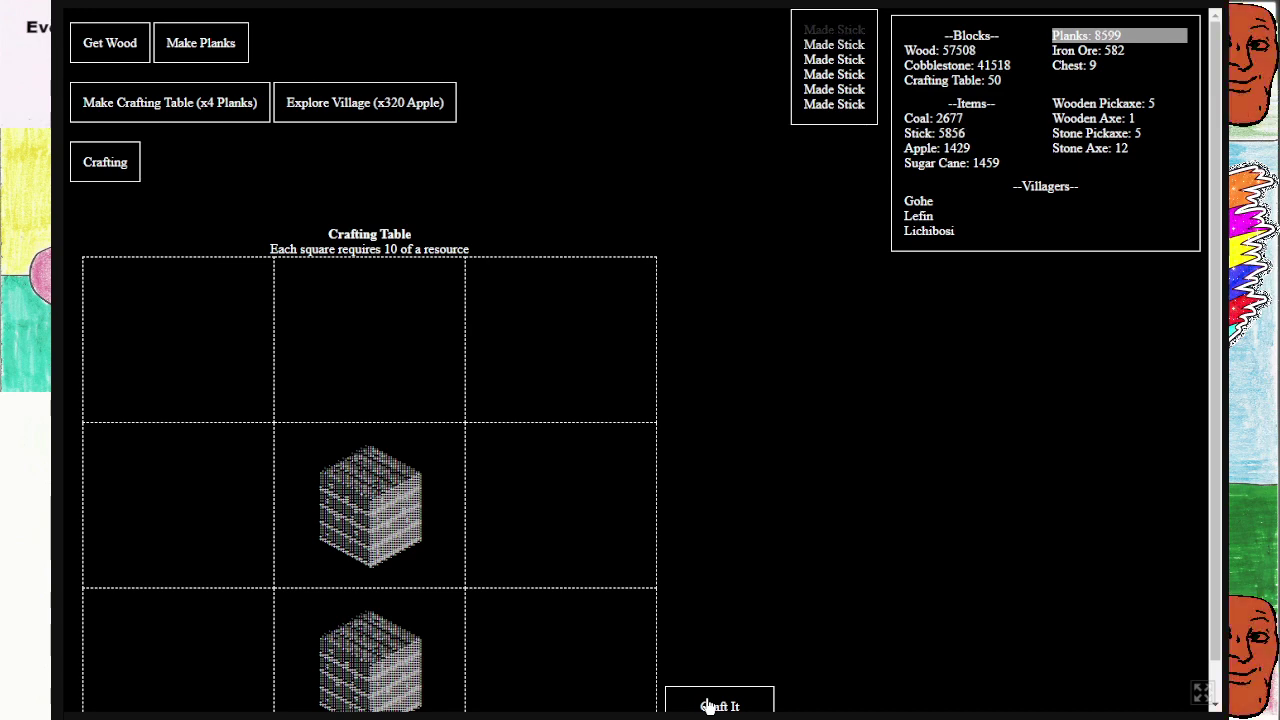
left_click(708, 706)
left_click(708, 706)
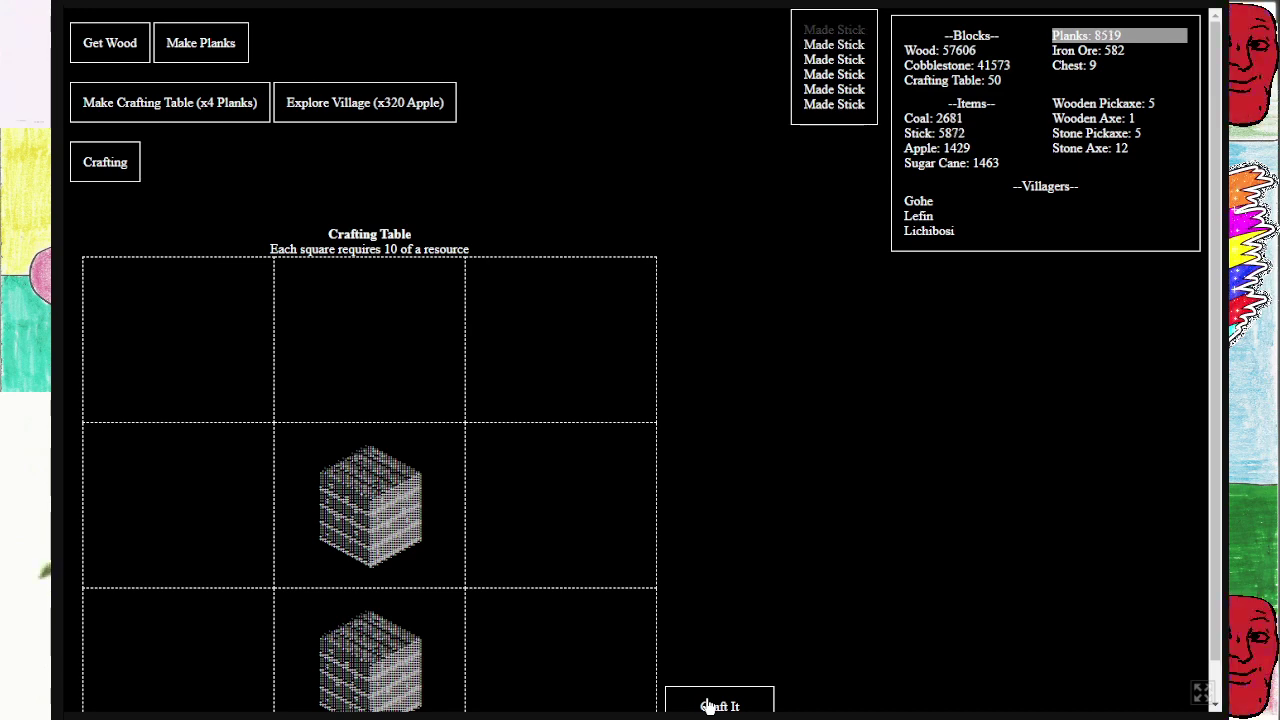
left_click(708, 706)
left_click(708, 706)
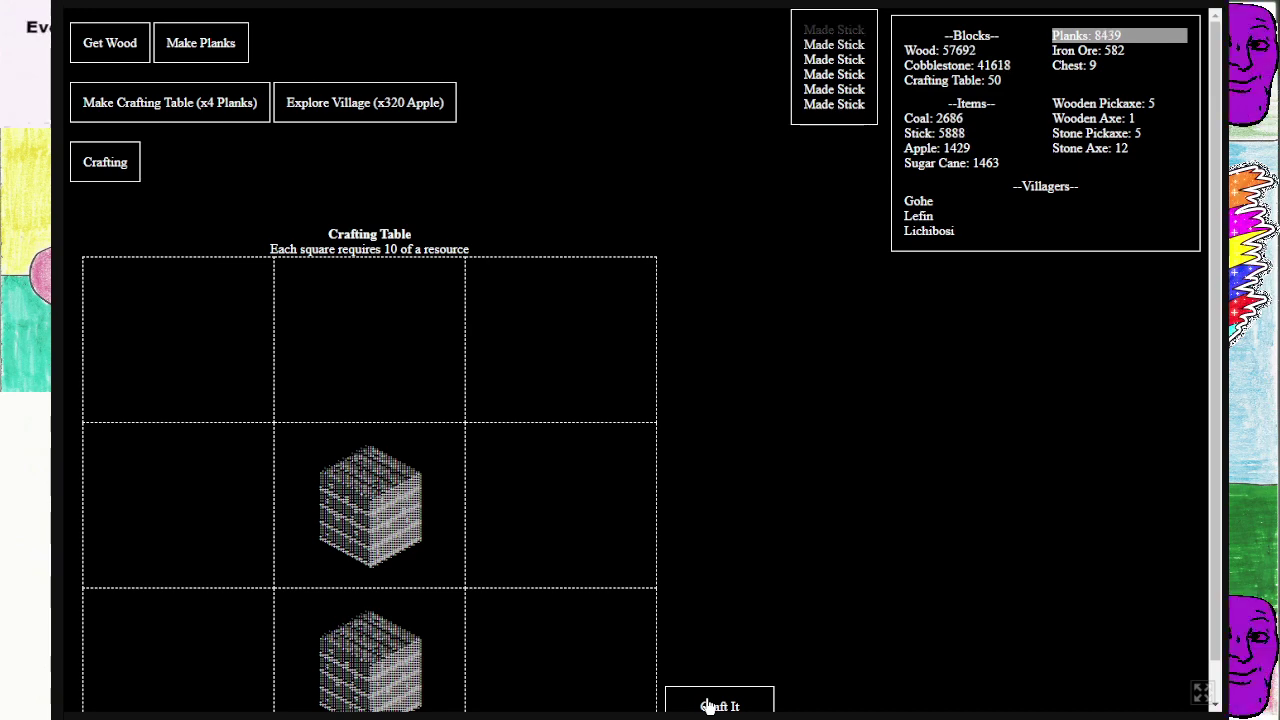
left_click(708, 706)
left_click(708, 706)
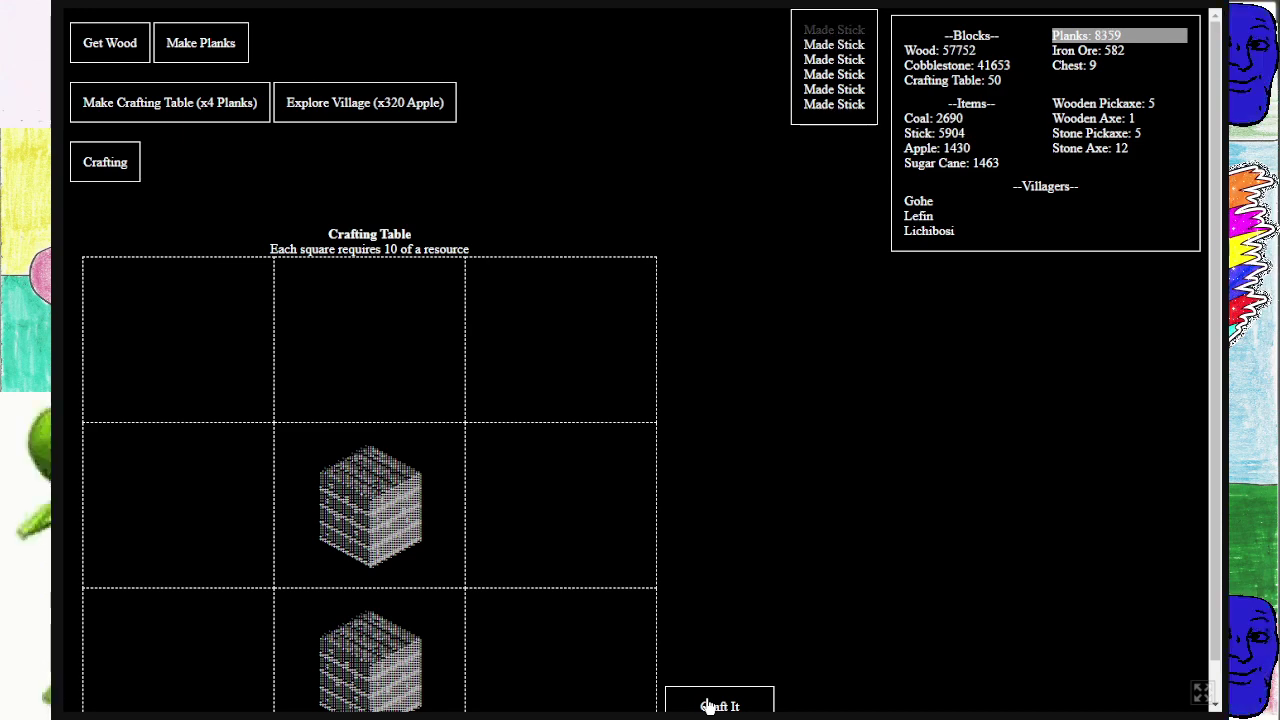
left_click(708, 706)
left_click(708, 706)
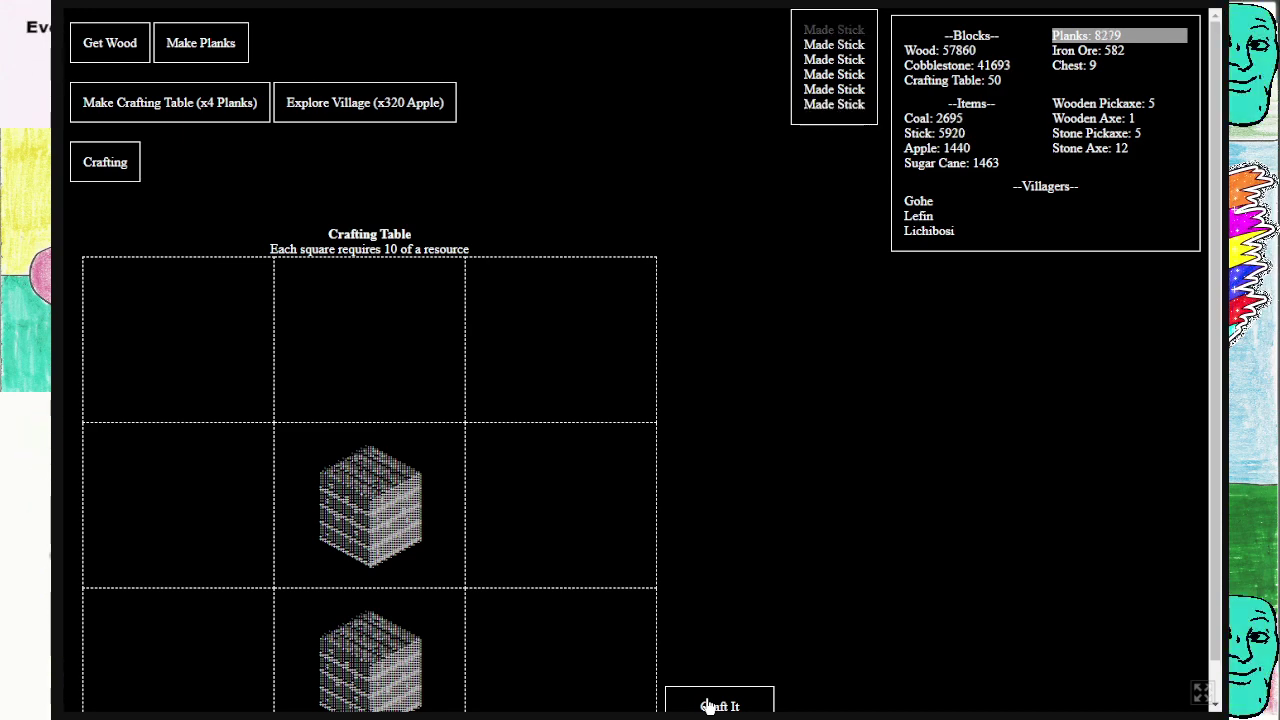
left_click(708, 706)
left_click(708, 706)
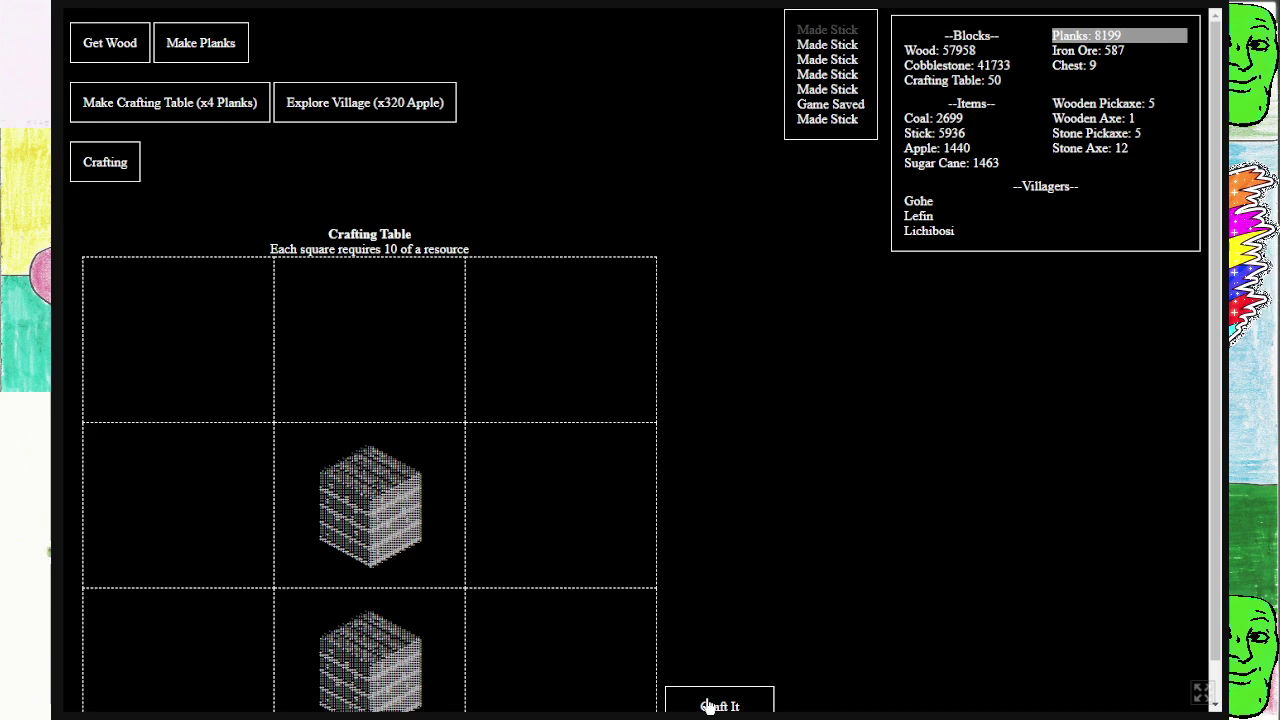
left_click(708, 706)
left_click(708, 706)
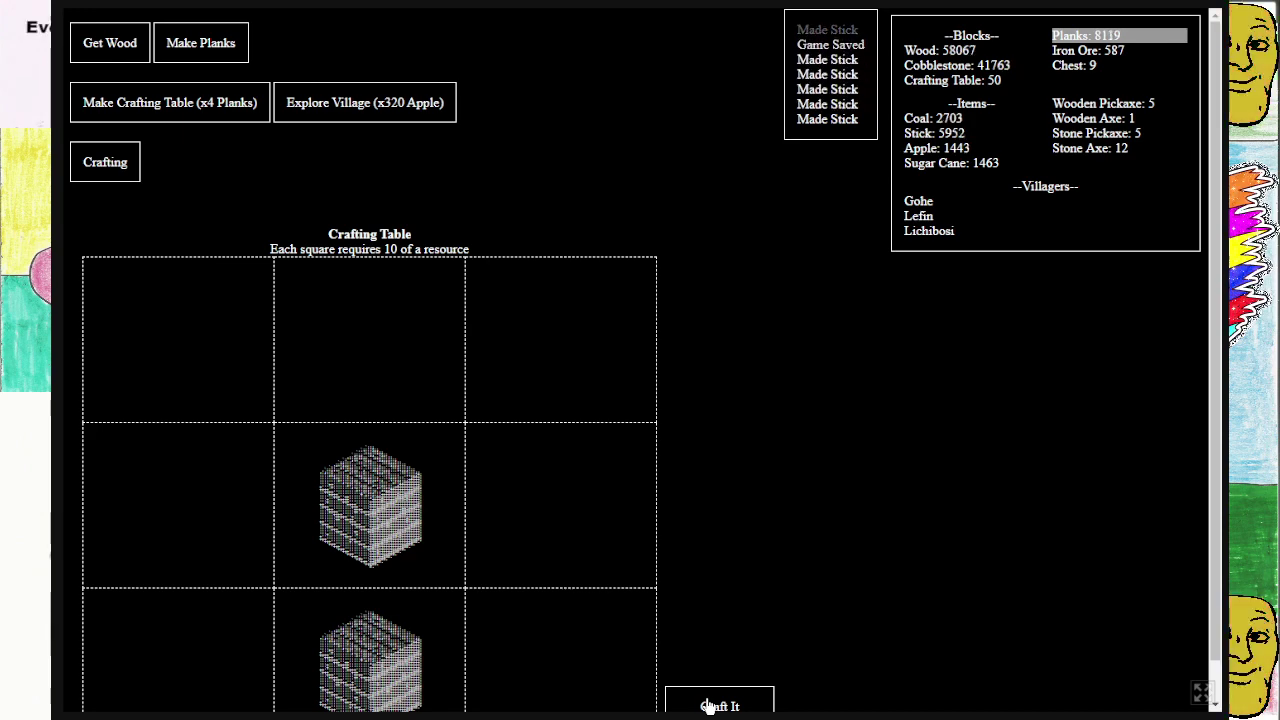
left_click(708, 706)
left_click(708, 706)
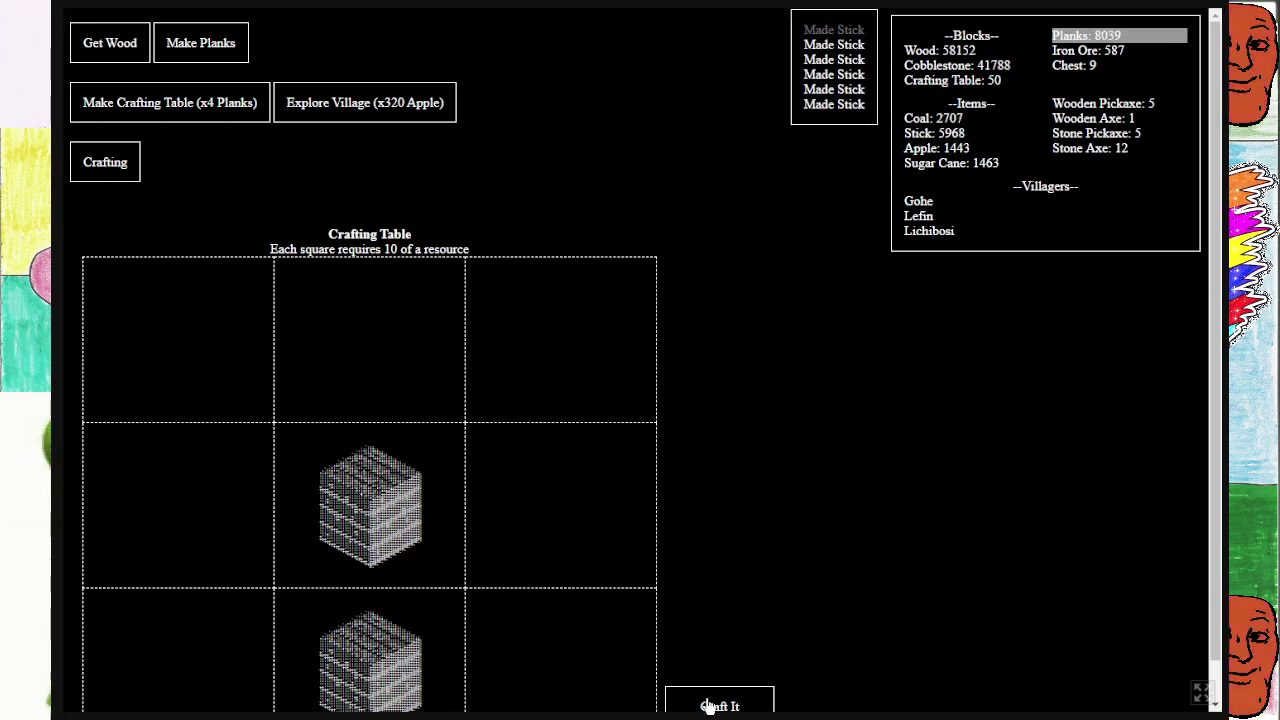
left_click(708, 706)
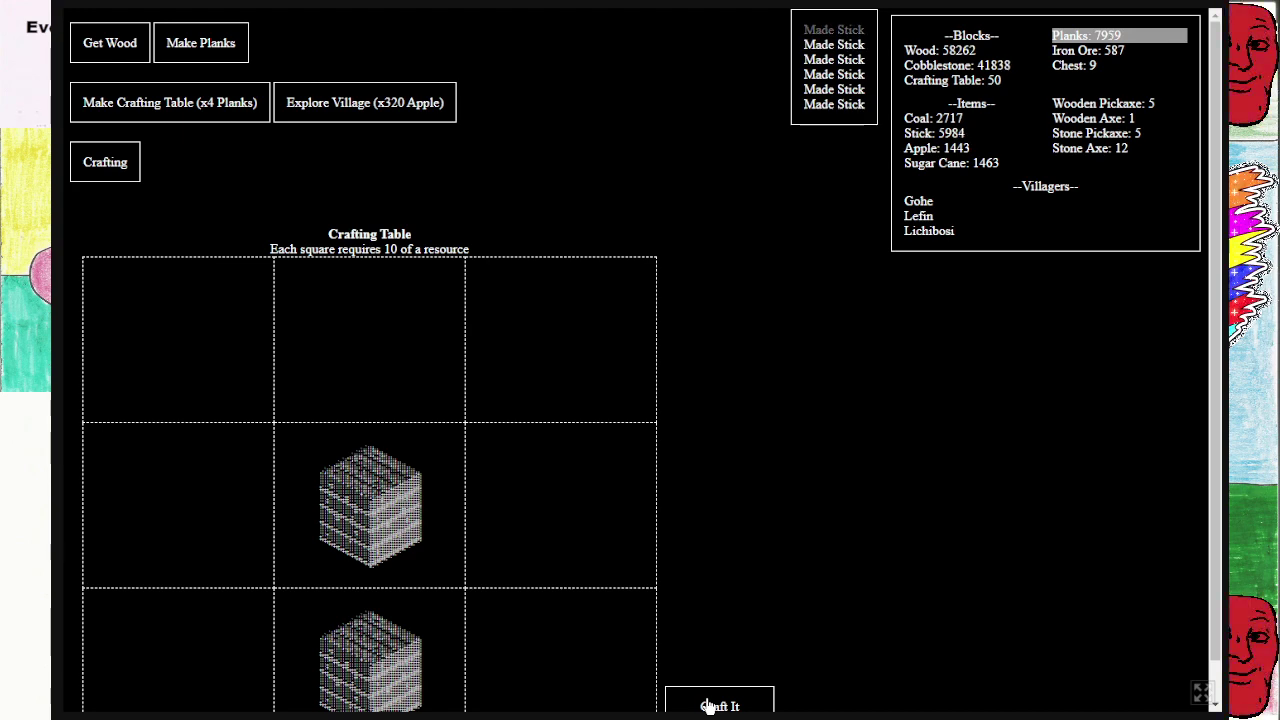
left_click(708, 706)
left_click(708, 706)
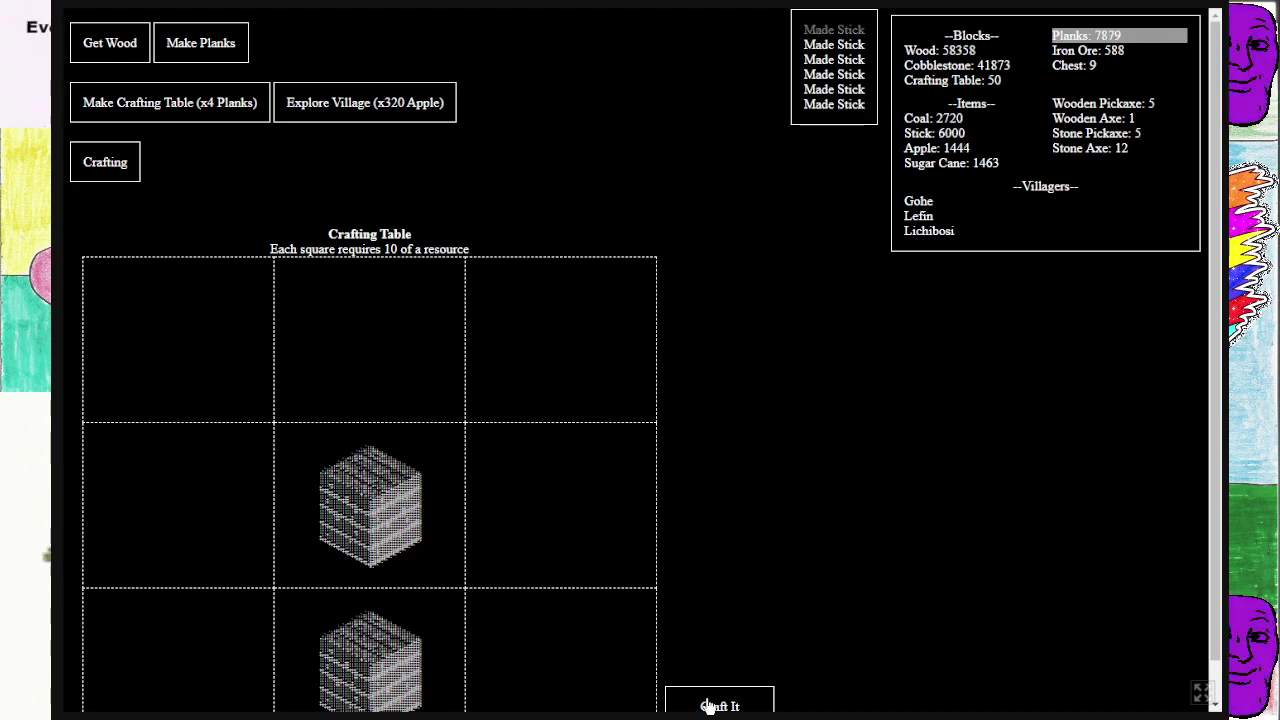
left_click(708, 706)
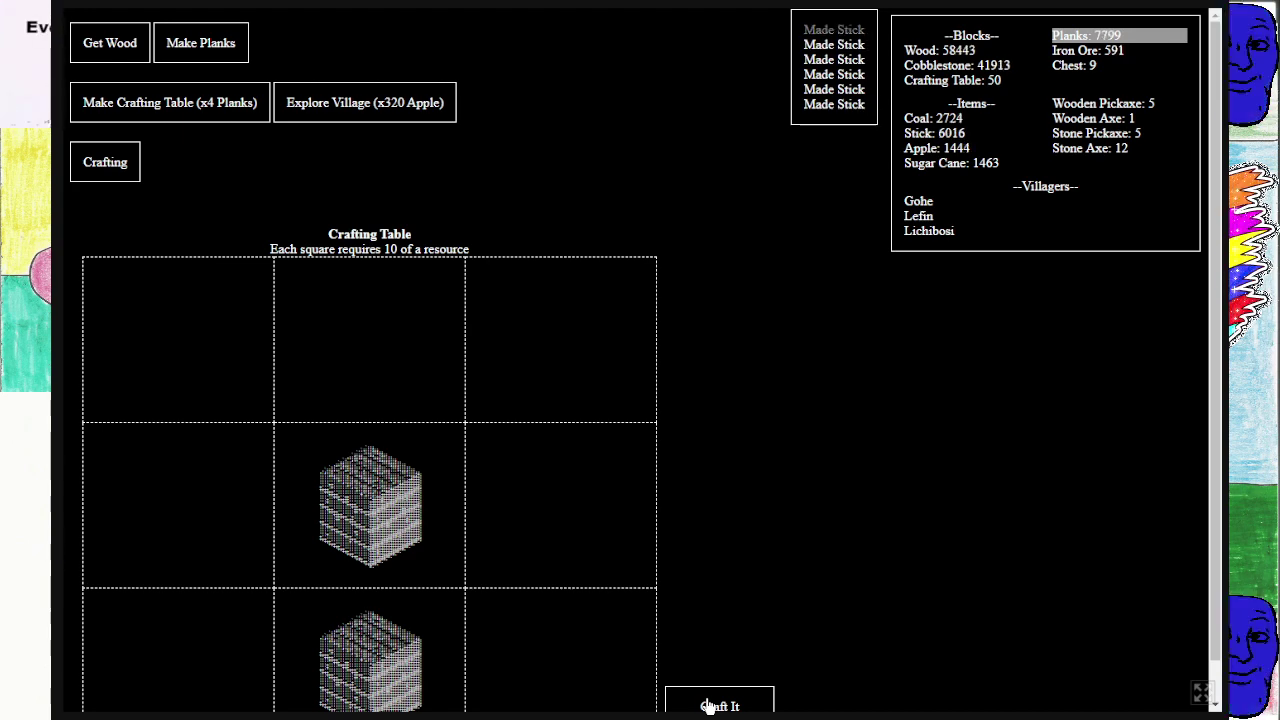
left_click(708, 706)
left_click(708, 706)
left_click(708, 706)
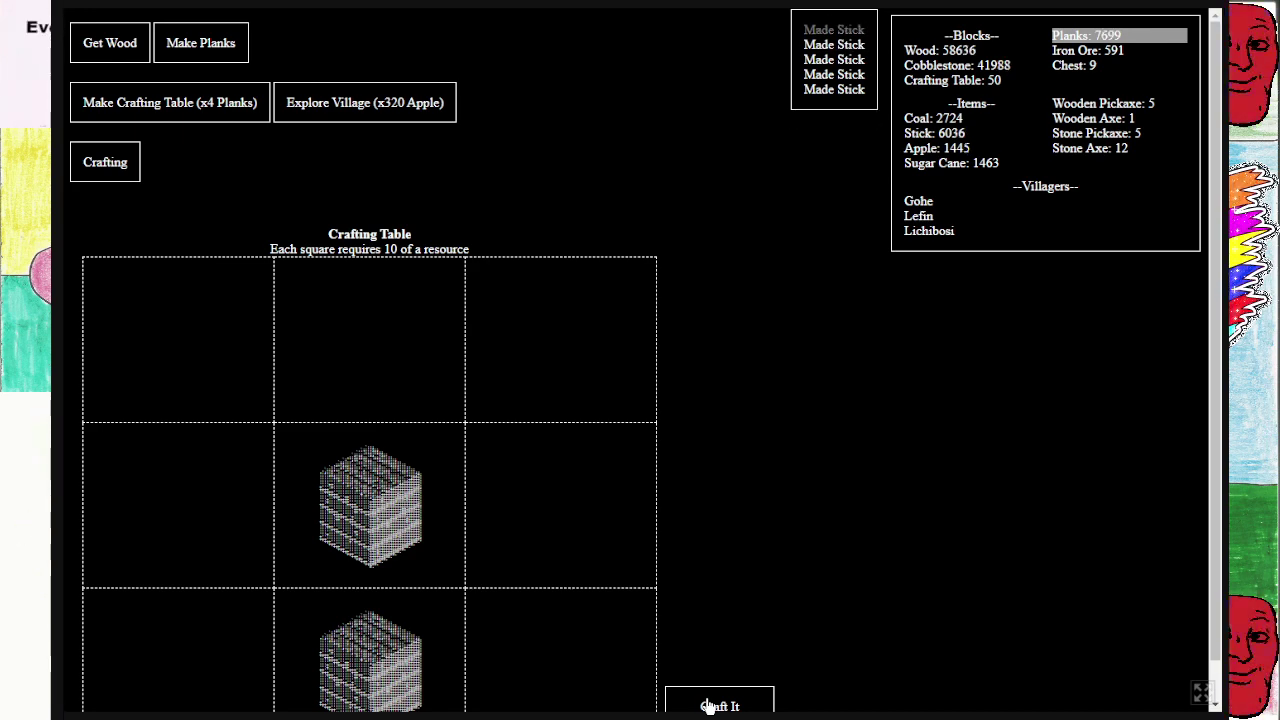
left_click(708, 706)
left_click(708, 706)
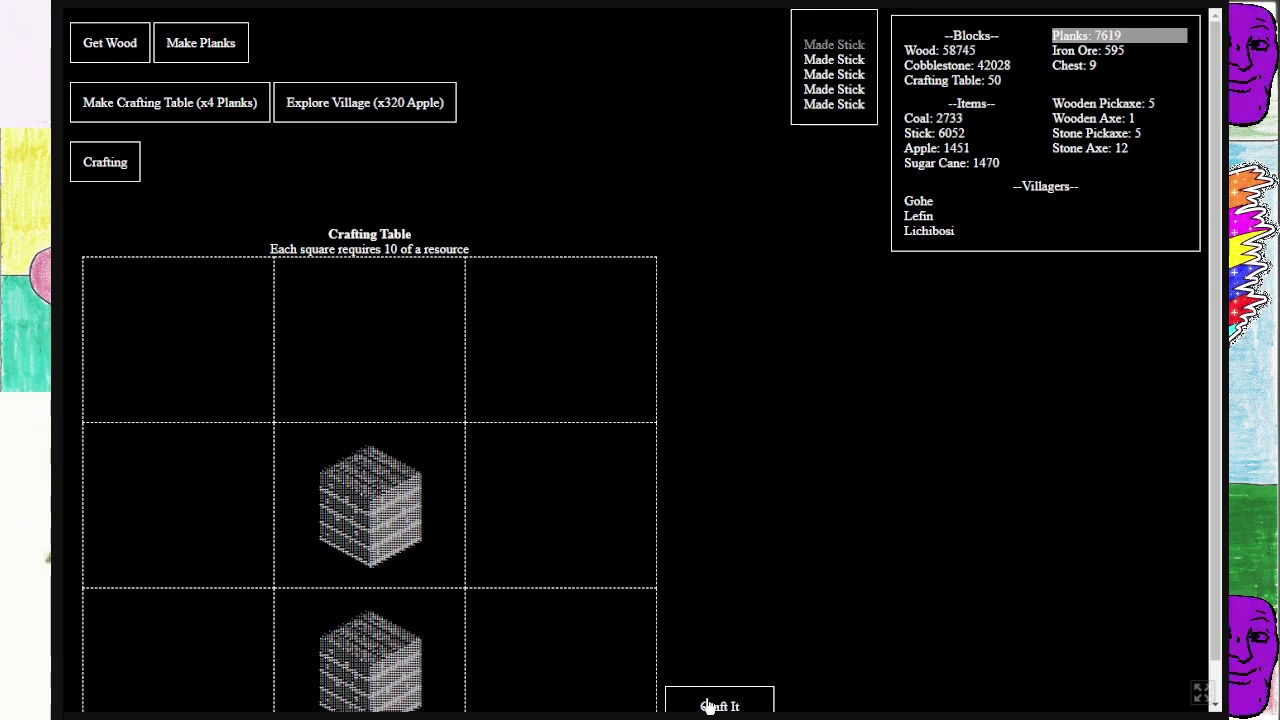